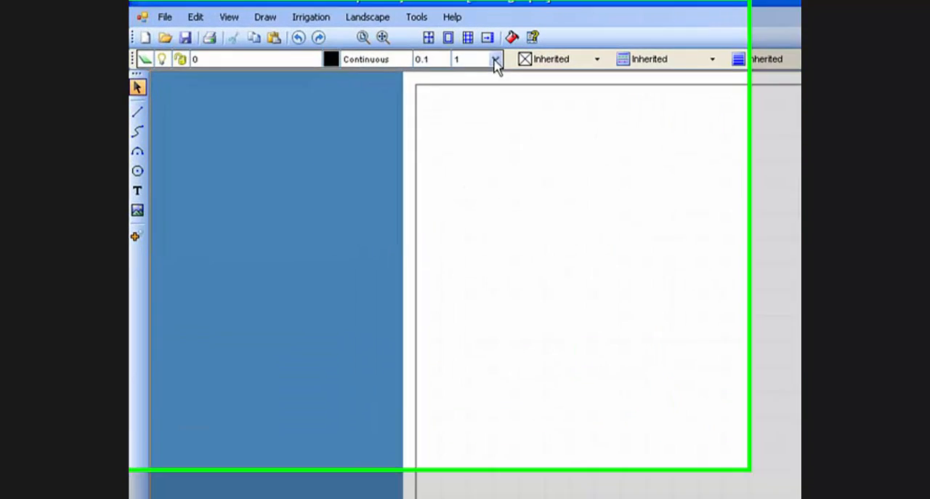
# - Make the Buildings layer the current drawing layer
pyautogui.click(495, 61)
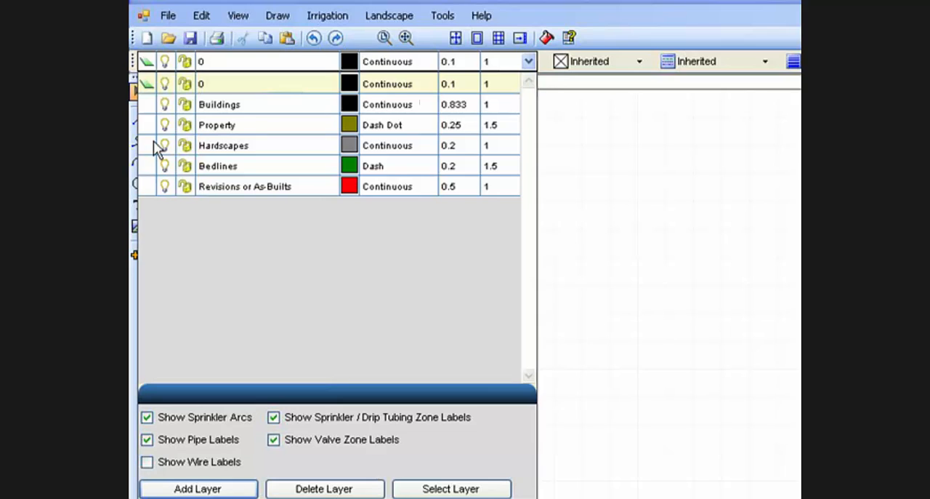
pyautogui.click(147, 106)
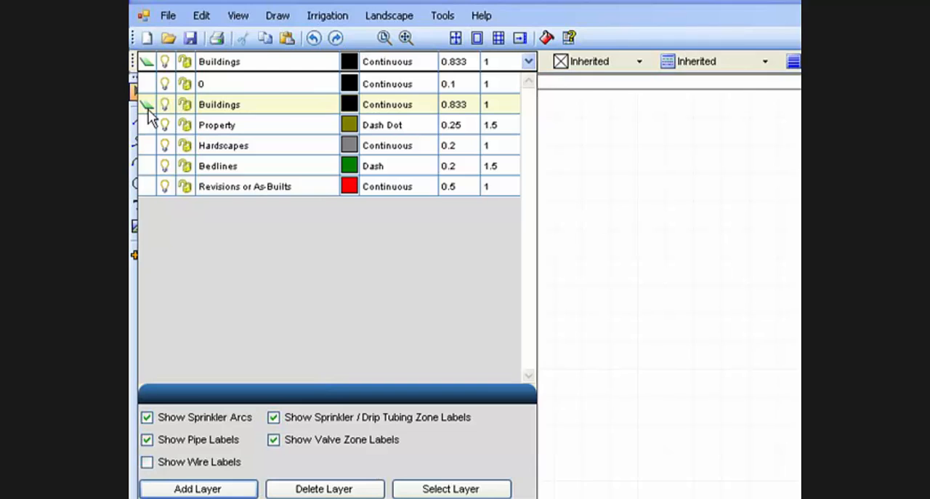
pyautogui.click(567, 171)
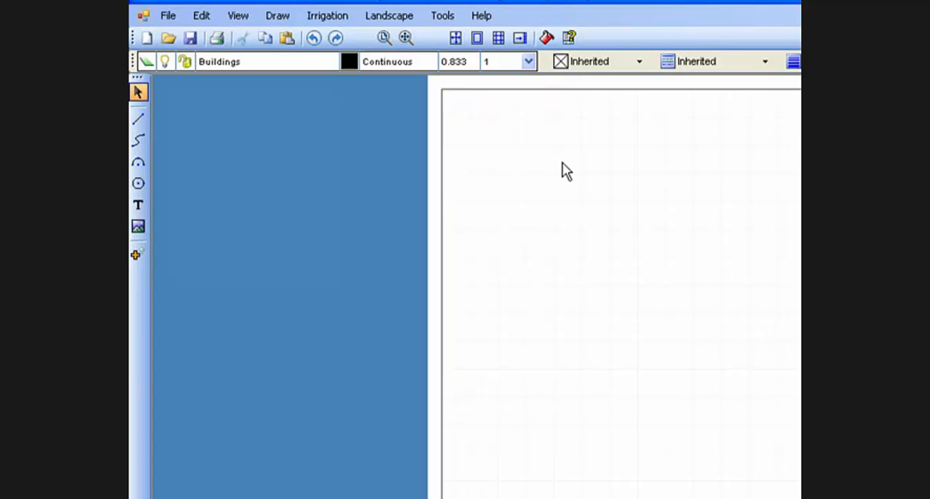
# - Start a building outline with the Line tool below the middle of the sheet, drawing an 11 ft wall to the right at 0°
pyautogui.click(283, 22)
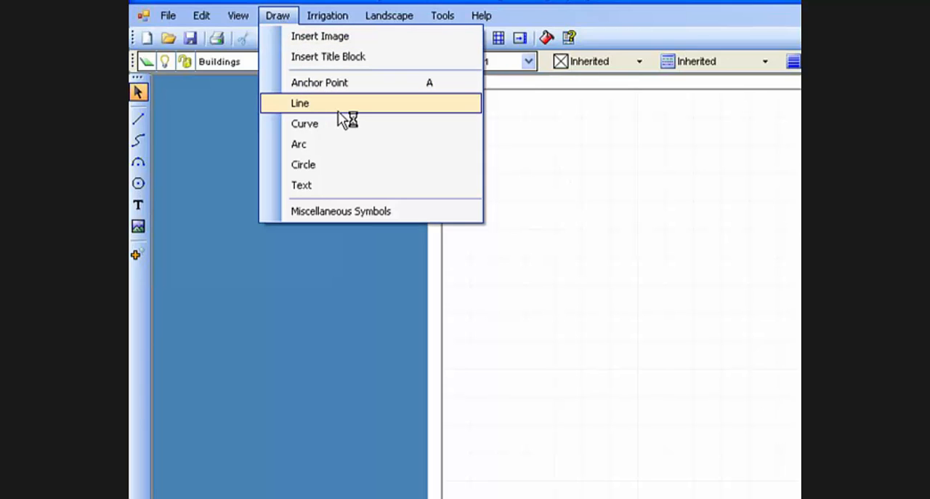
pyautogui.click(192, 121)
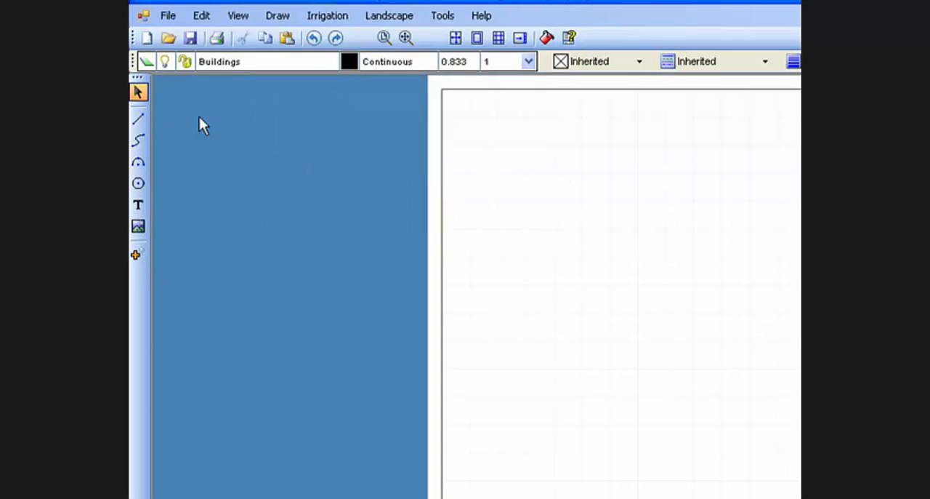
pyautogui.click(144, 120)
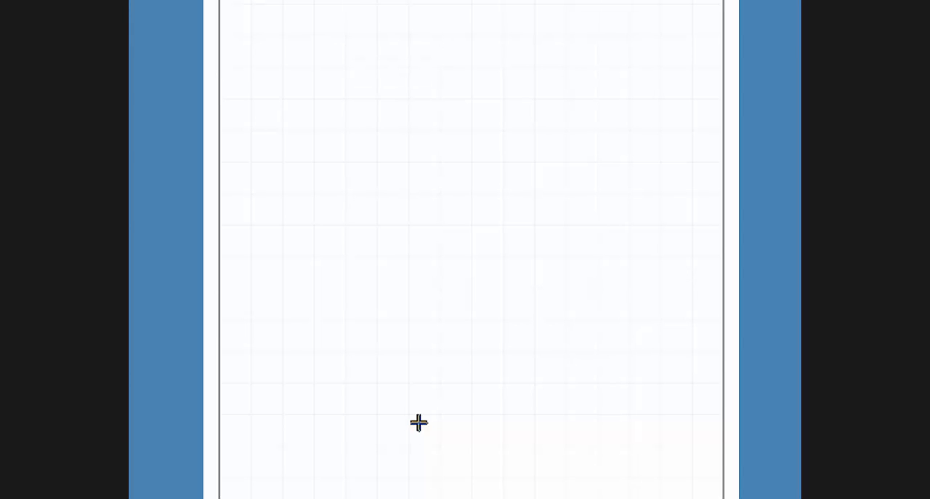
pyautogui.press('p')
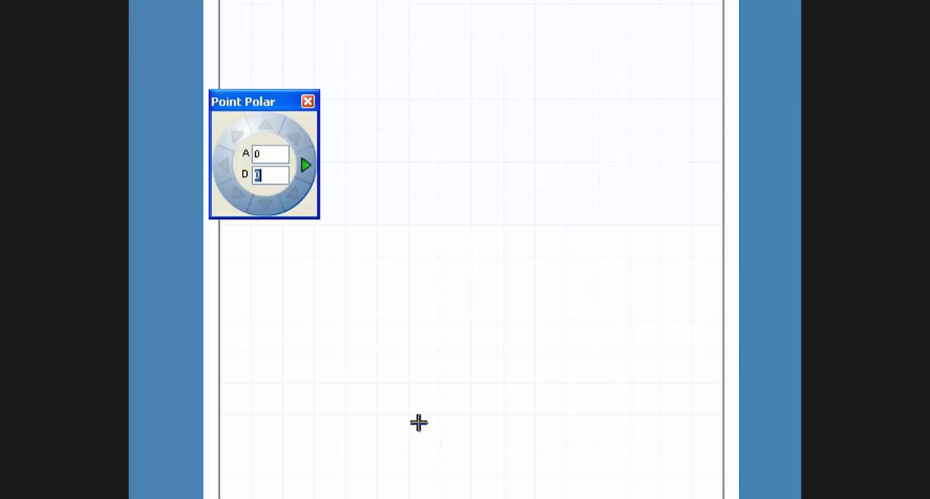
pyautogui.write('11')
pyautogui.press('Return')
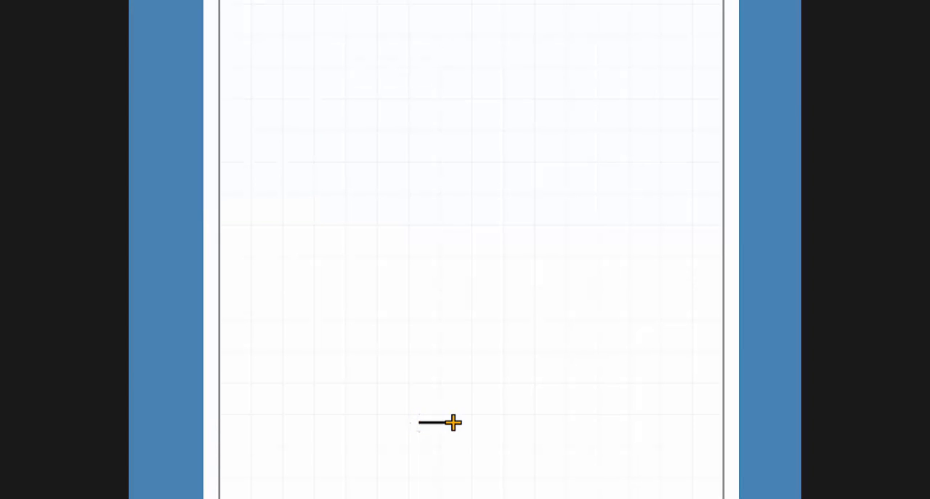
# - Continue the outline with a 2 ft segment downward at 270° and a 12.6 ft segment to the right at 0°
pyautogui.press('p')
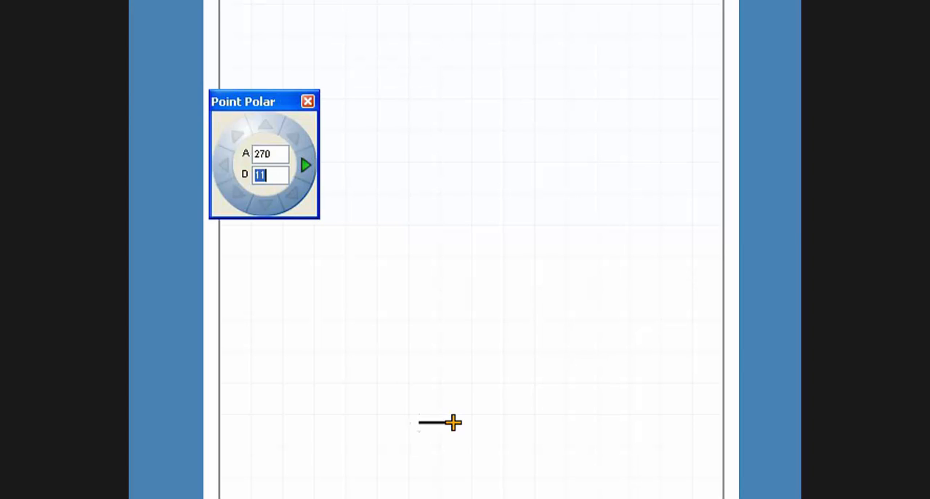
pyautogui.write('2')
pyautogui.press('Return')
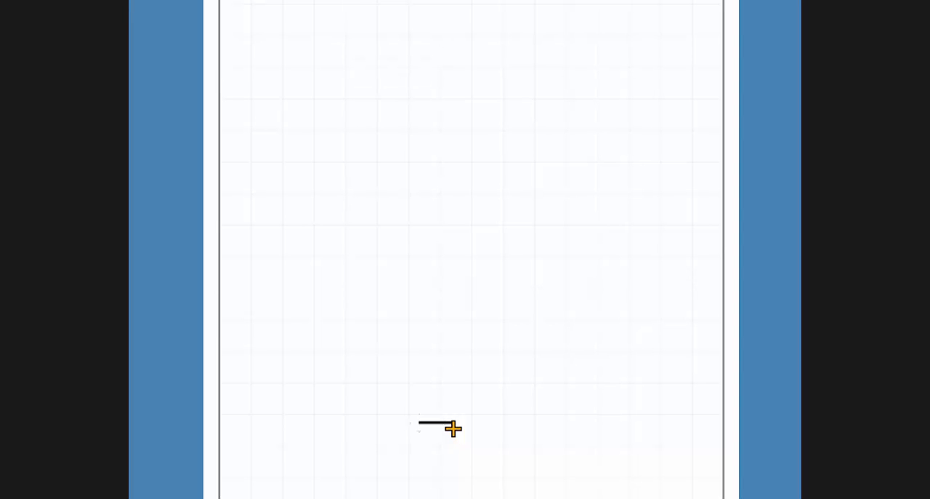
pyautogui.write('12')
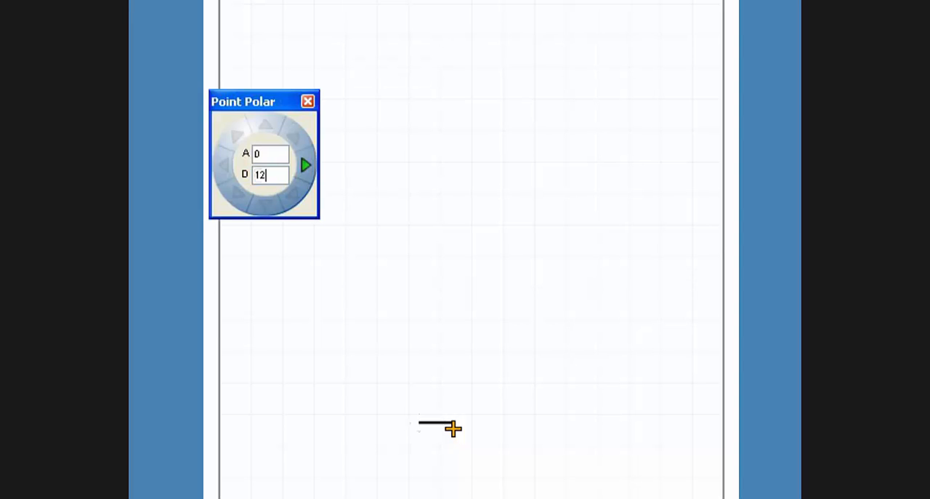
pyautogui.write('.6')
pyautogui.press('Return')
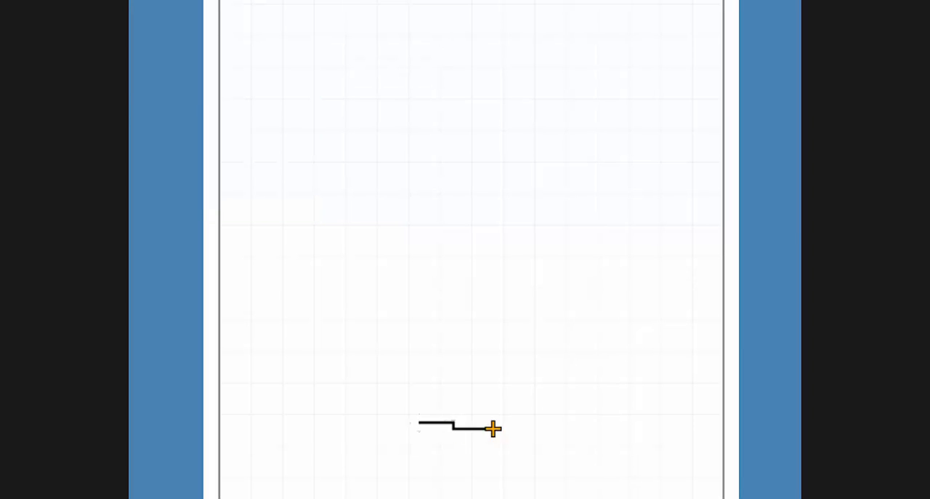
# - Add a 5.25 ft wall segment upward at 90° and a 5 ft segment to the right at 0°
pyautogui.press('Up')
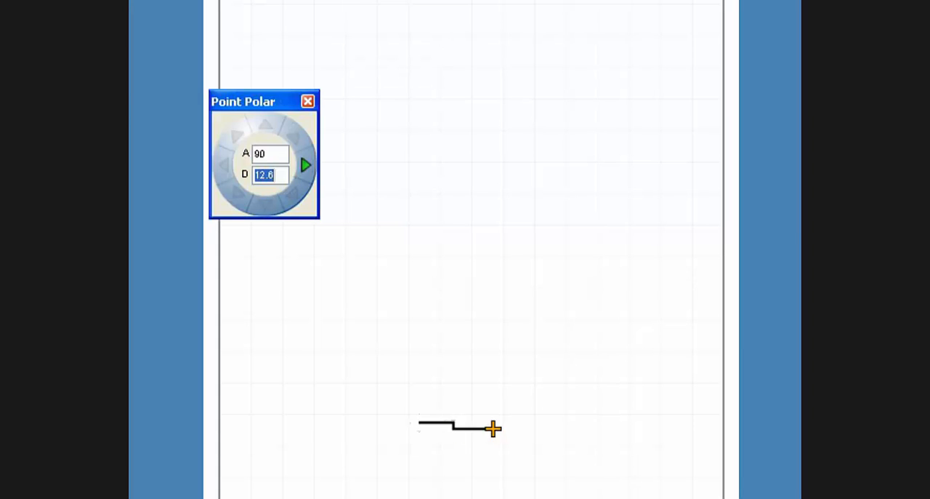
pyautogui.write('5.25')
pyautogui.press('Return')
pyautogui.press('Right')
pyautogui.write('5')
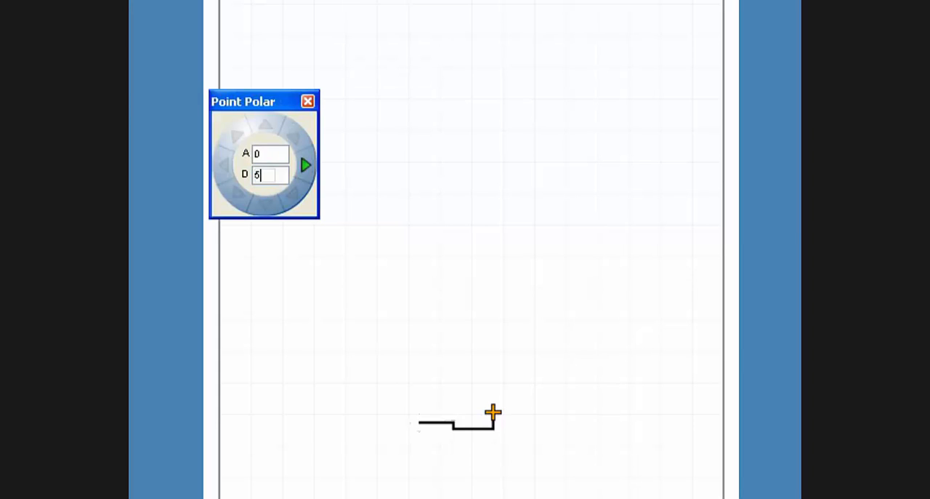
pyautogui.press('Return')
# - Add a 3.4 ft wall segment downward at 270° and a 22.5 ft segment to the right at 0°
pyautogui.press('Down')
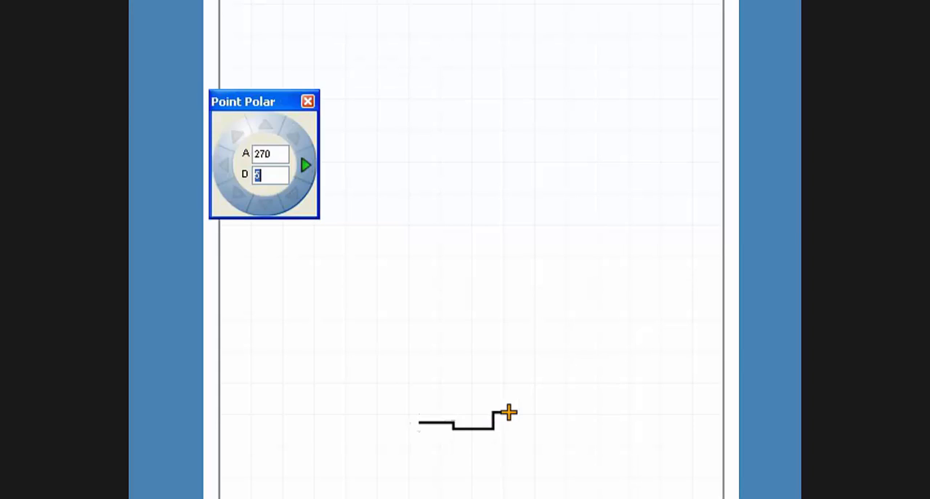
pyautogui.write('3.4')
pyautogui.press('Return')
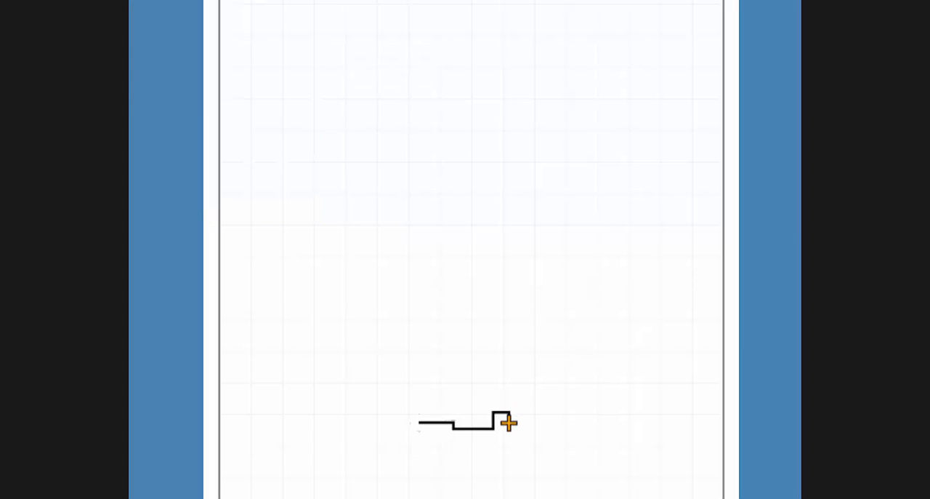
pyautogui.press('Right')
pyautogui.write('22')
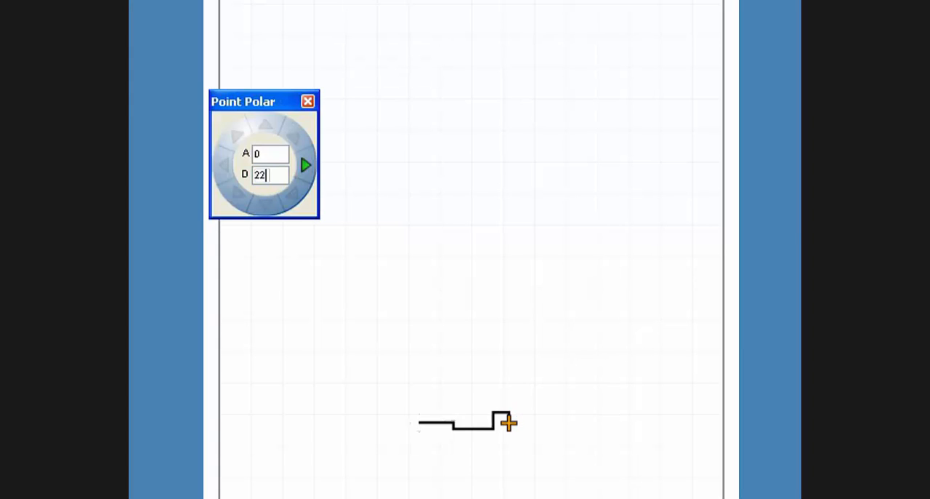
pyautogui.write('.5')
pyautogui.press('Return')
# - Draw the long side wall 55.10 ft upward at 90°, followed by a 16 ft wall to the left at 180°
pyautogui.press('Up')
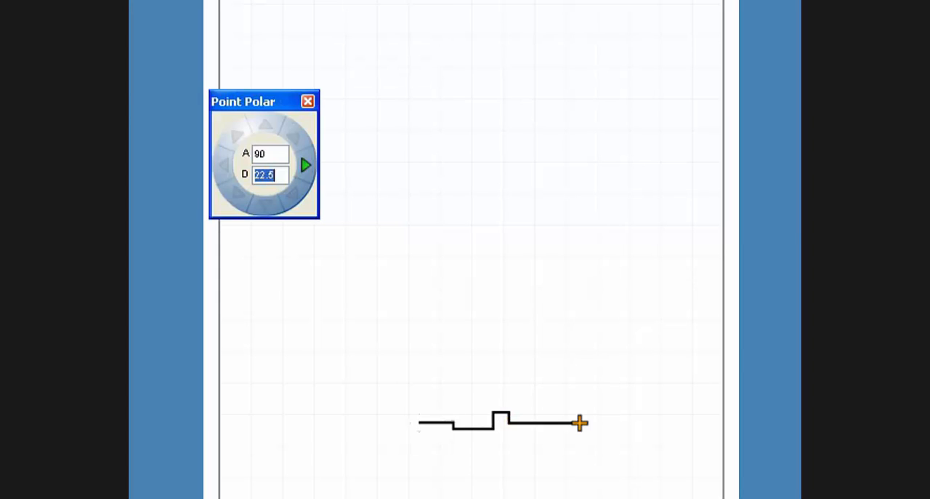
pyautogui.write('55.10')
pyautogui.press('Return')
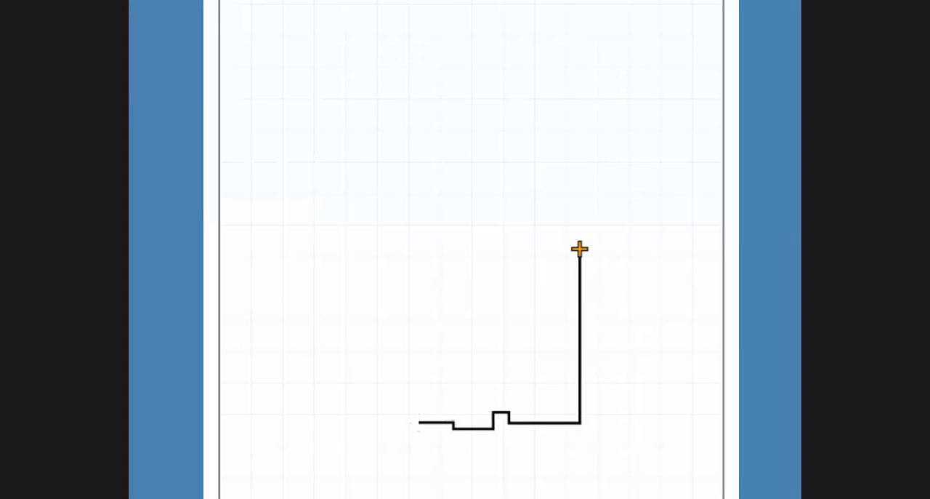
pyautogui.press('Left')
pyautogui.write('16')
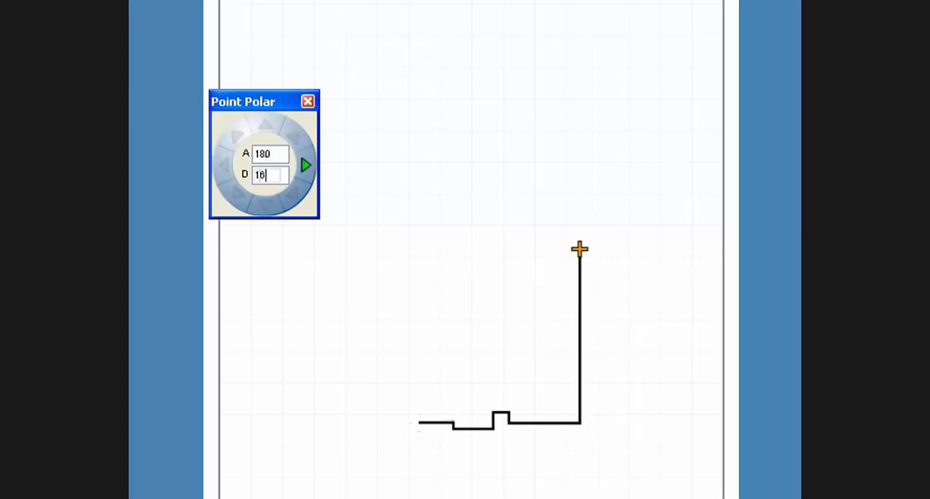
pyautogui.press('Return')
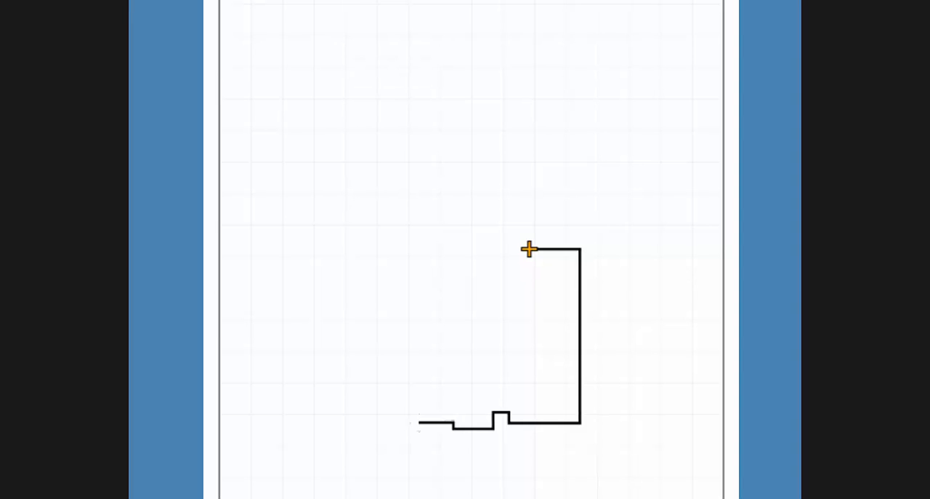
# - Add a 19.7 ft wall segment downward at 270° and a segment of about 7 ft to the left at 180°
pyautogui.press('Down')
pyautogui.write('19.')
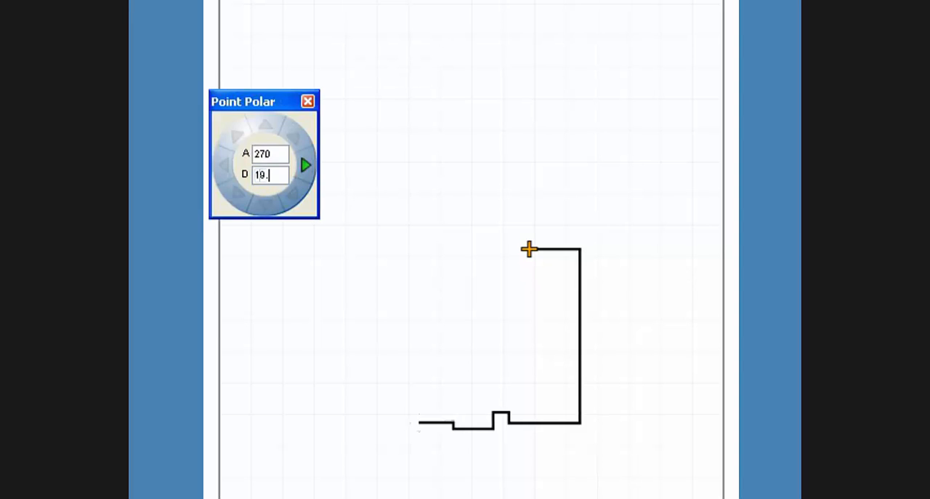
pyautogui.write('7')
pyautogui.press('Down')
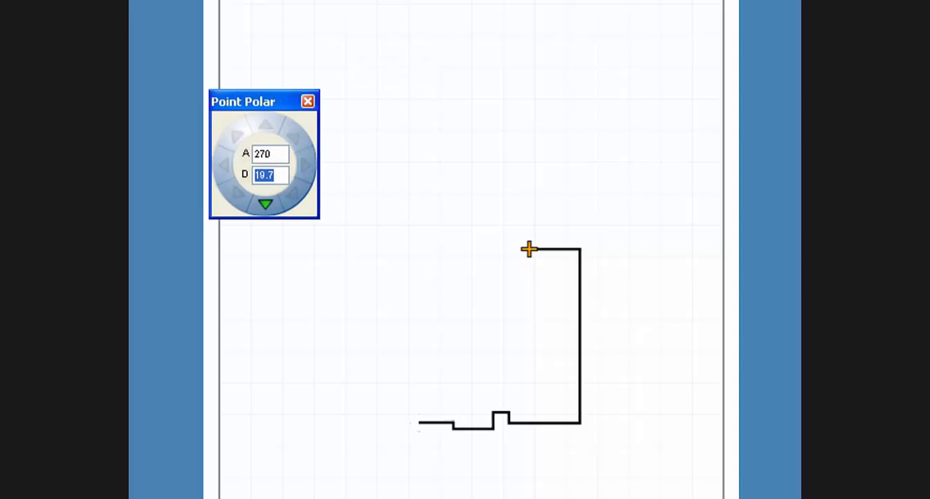
pyautogui.press('Return')
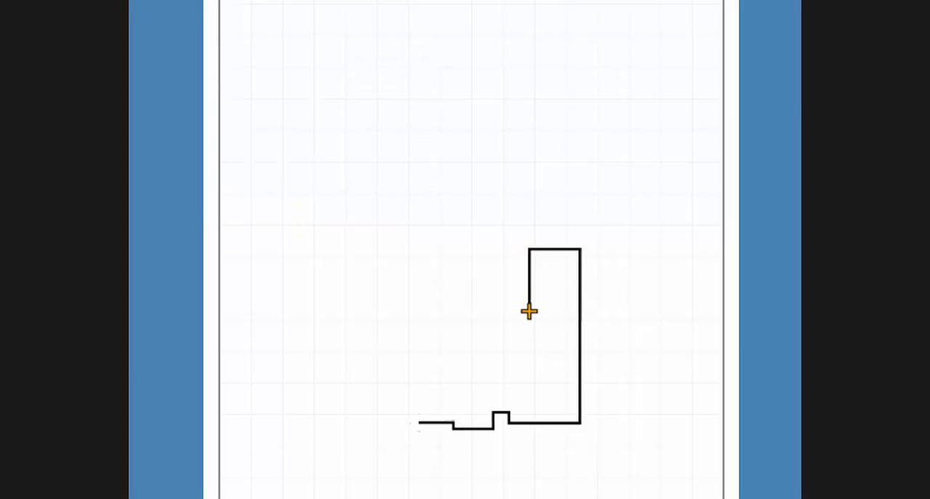
pyautogui.press('Left')
pyautogui.write('7')
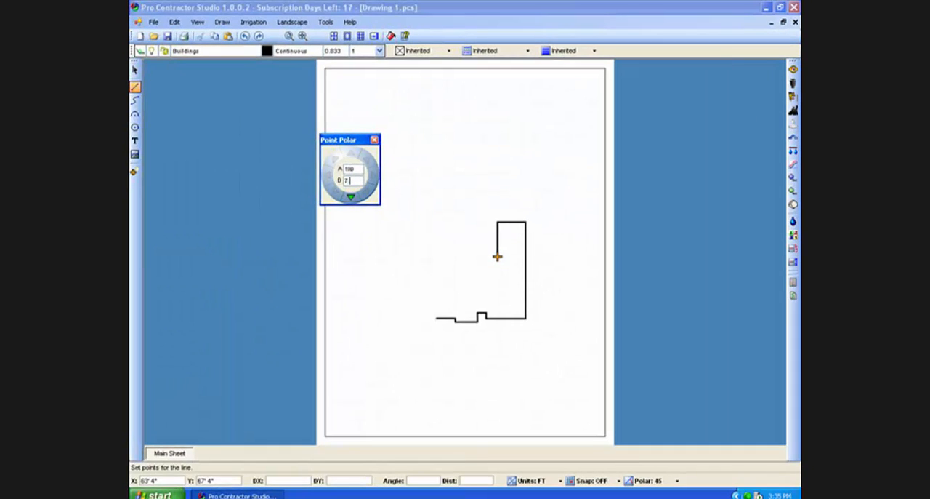
pyautogui.press('Return')
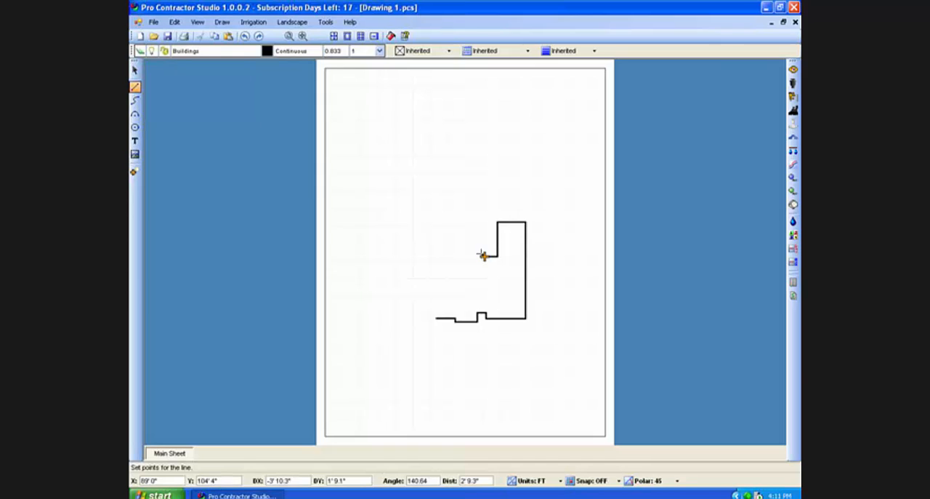
# - Begin the angled bay with a 2.25 ft segment at 135° and a 5 ft segment at 180°
pyautogui.press('p')
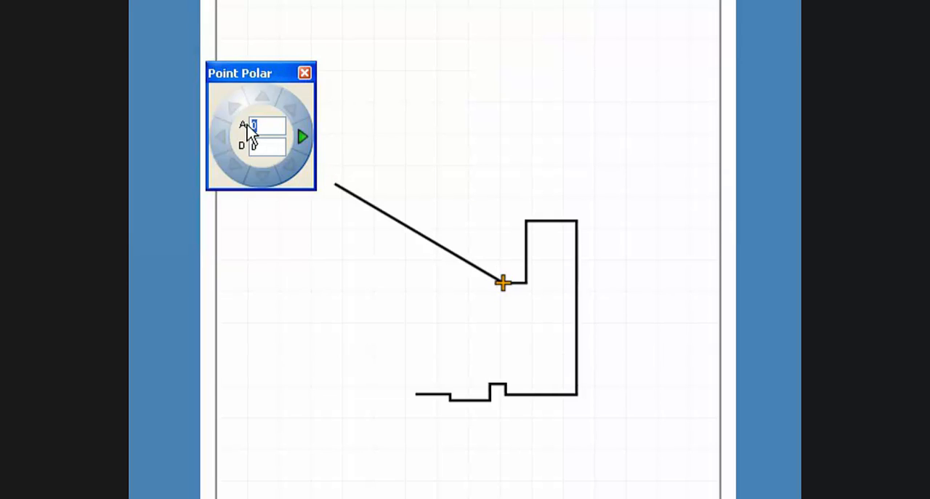
pyautogui.write('135')
pyautogui.click(260, 146)
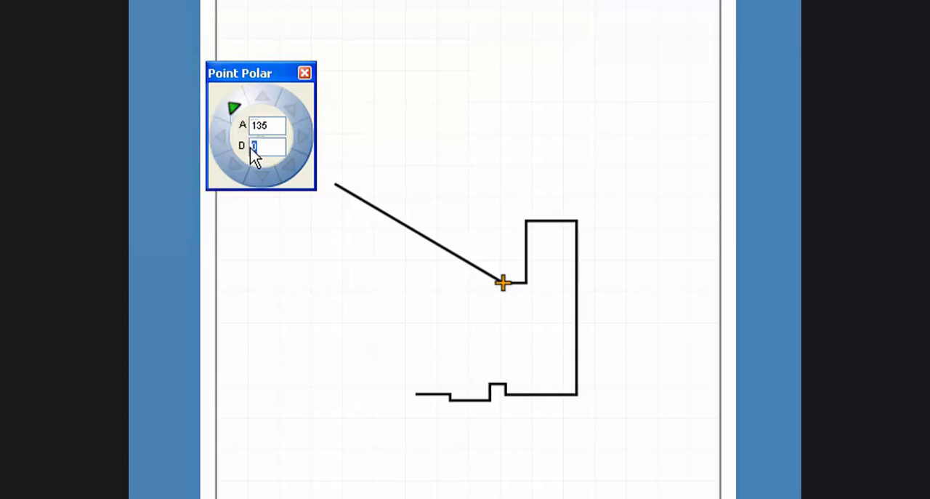
pyautogui.write('2.25')
pyautogui.press('Return')
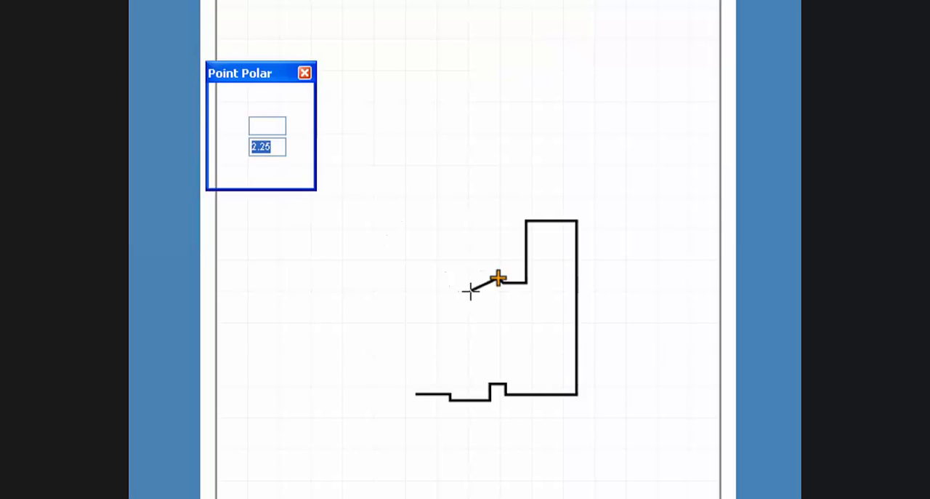
pyautogui.write('5')
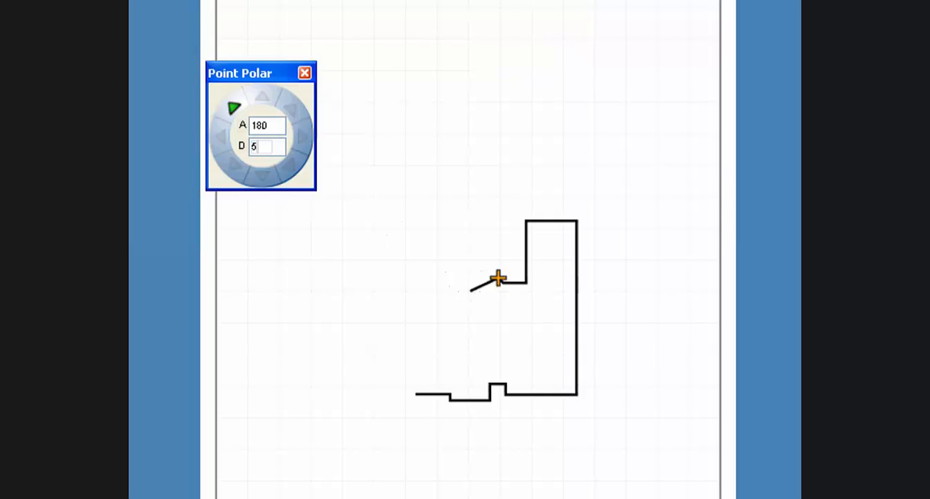
pyautogui.press('Return')
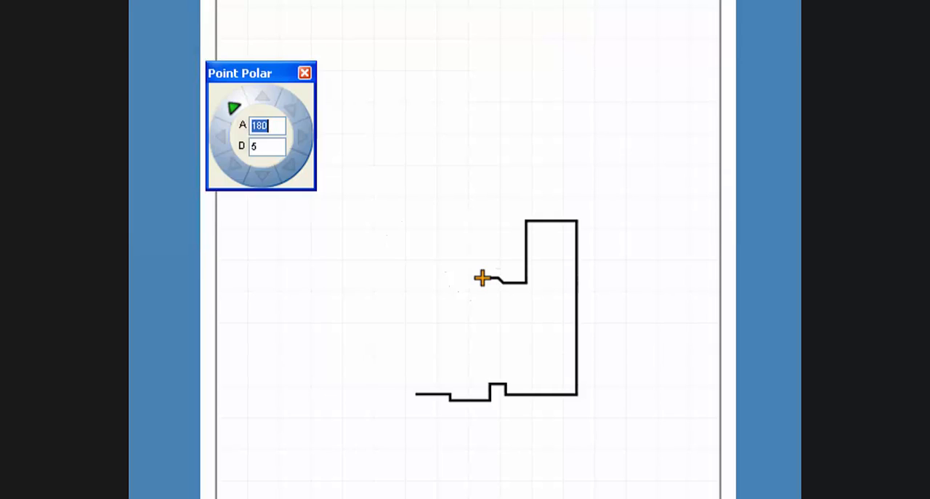
# - Close the bay with a 2.25 ft segment at 225° and extend the wall 7.25 ft to the left at 180°
pyautogui.write('225')
pyautogui.press('Tab')
pyautogui.press('BackSpace')
pyautogui.write('2.25')
pyautogui.press('Return')
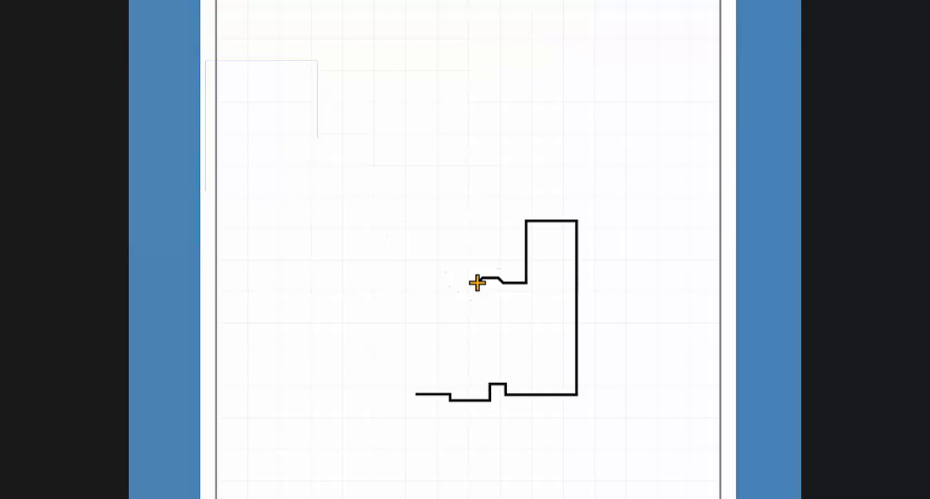
pyautogui.write('7')
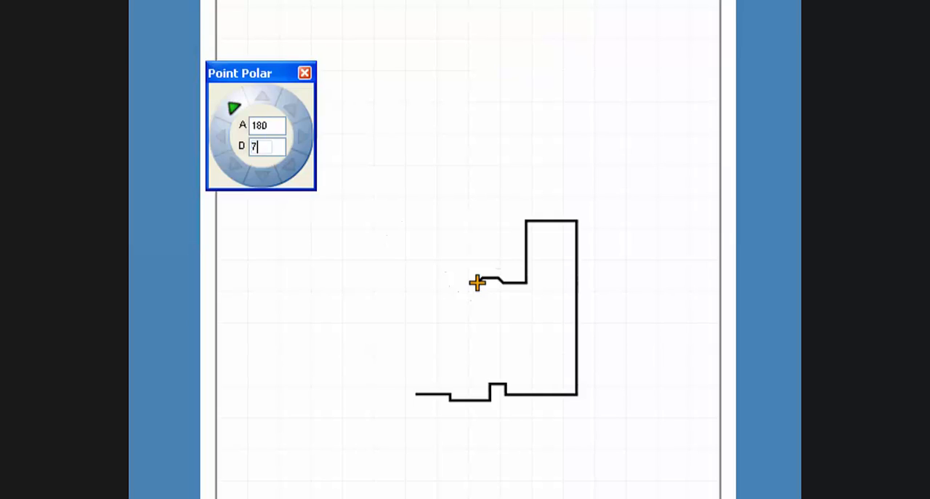
pyautogui.write('.25')
pyautogui.press('Return')
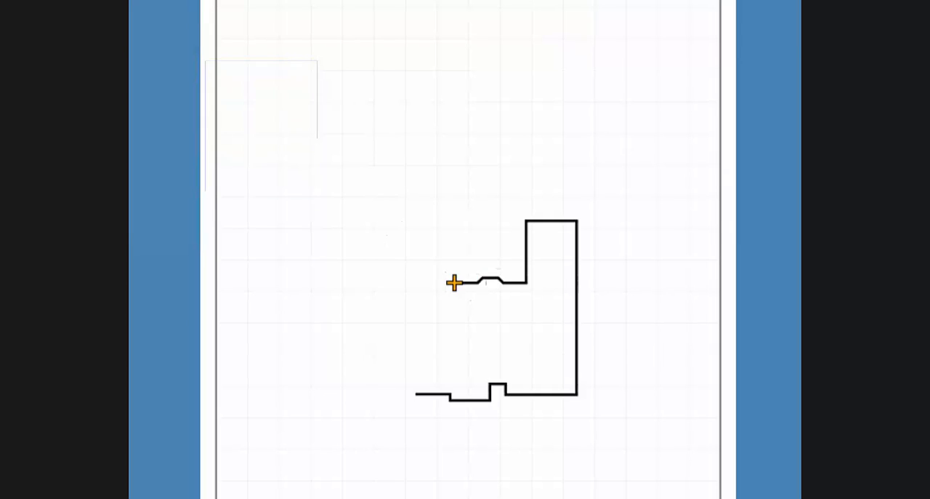
# - Finish the house outline with a 4.7 ft segment at 90° and a 12.4 ft segment at 180°, closing it at the starting corner
pyautogui.press('Up')
pyautogui.write('4.7')
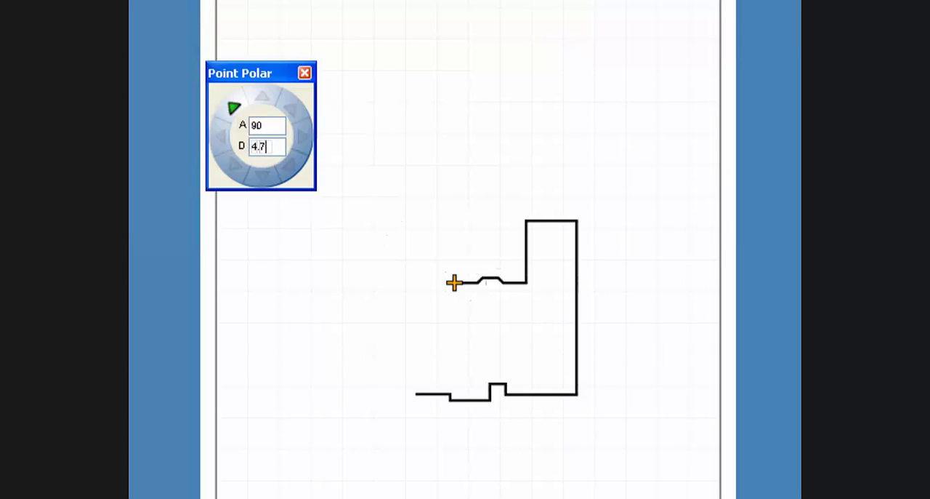
pyautogui.press('Return')
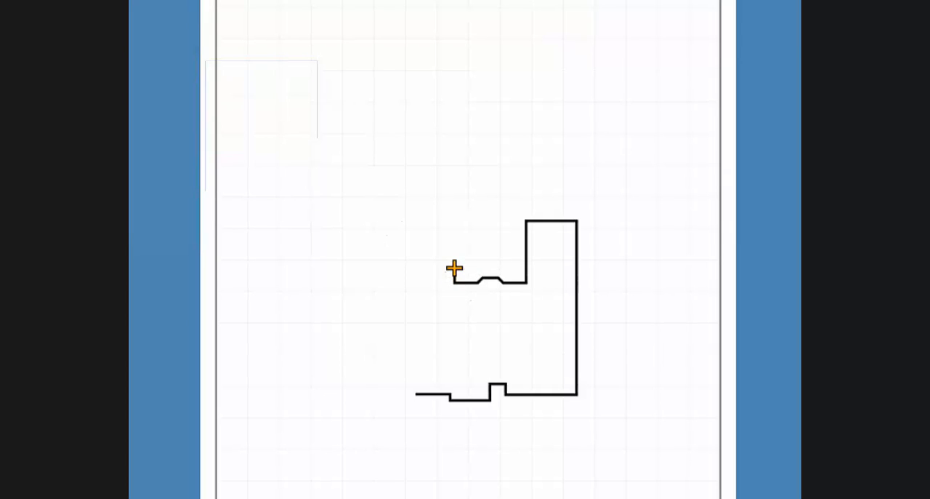
pyautogui.press('Left')
pyautogui.write('12.4')
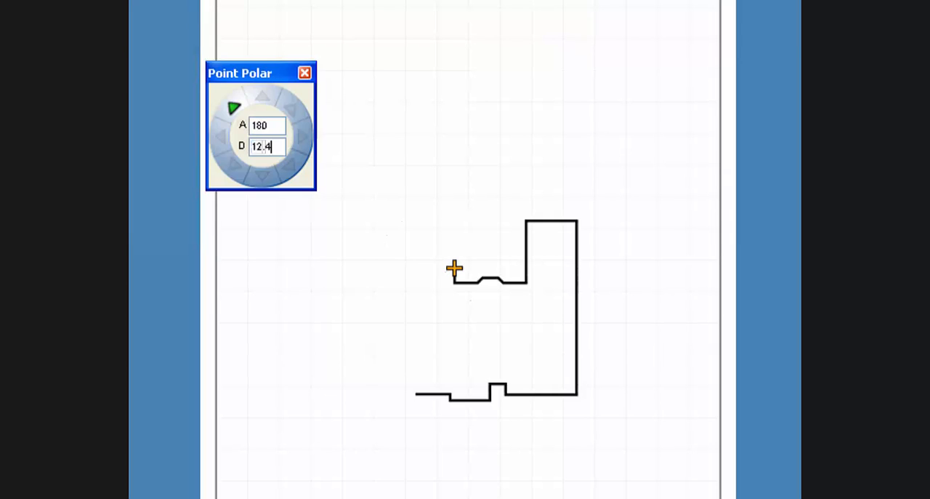
pyautogui.press('Return')
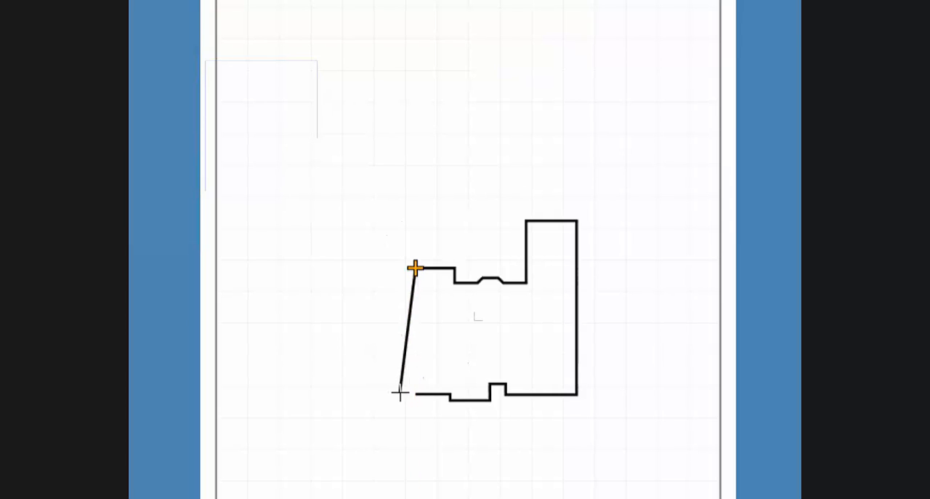
pyautogui.click(400, 393)
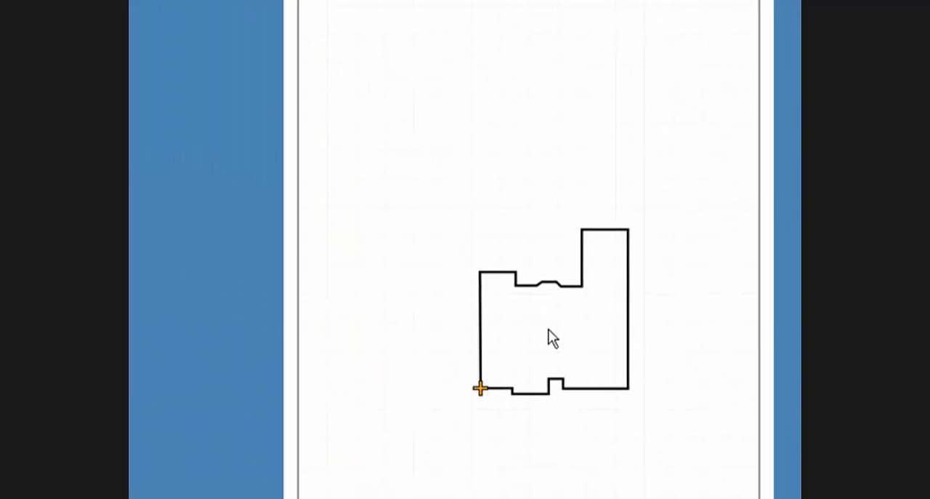
# - Start a new line offset DX 5 and DY 10 ft from the house's upper-left corner, using that corner as the anchor for relative entry
pyautogui.click(467, 257)
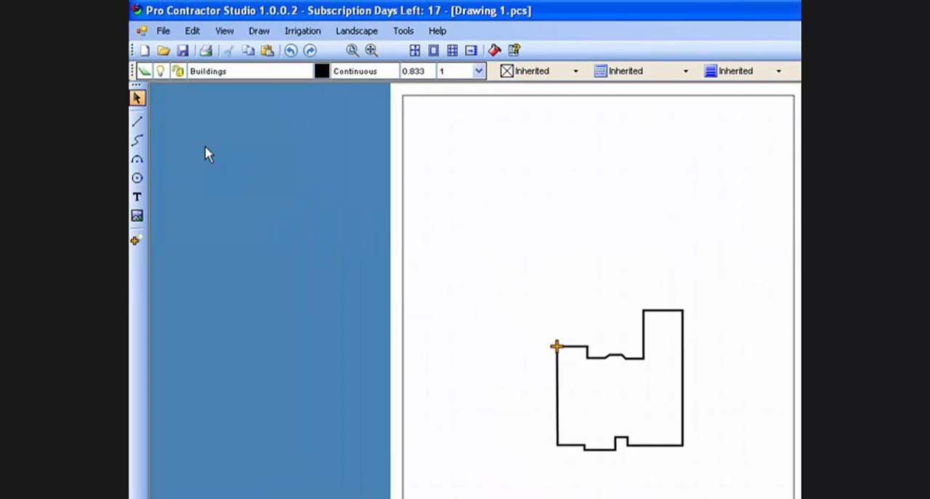
pyautogui.click(141, 122)
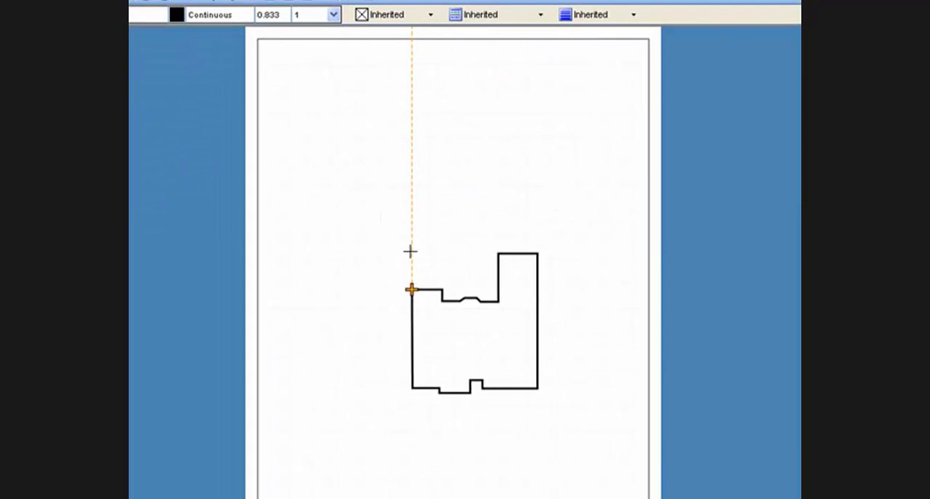
pyautogui.press('Tab')
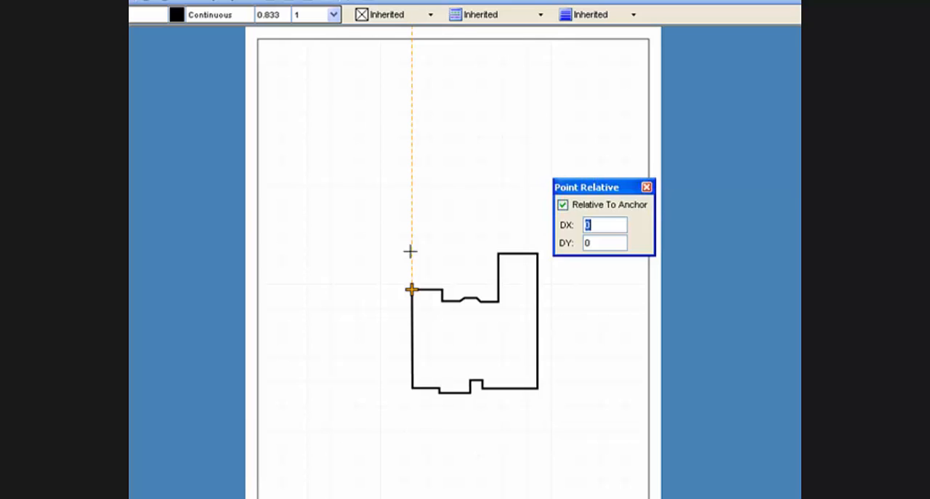
pyautogui.click(563, 205)
pyautogui.click(569, 208)
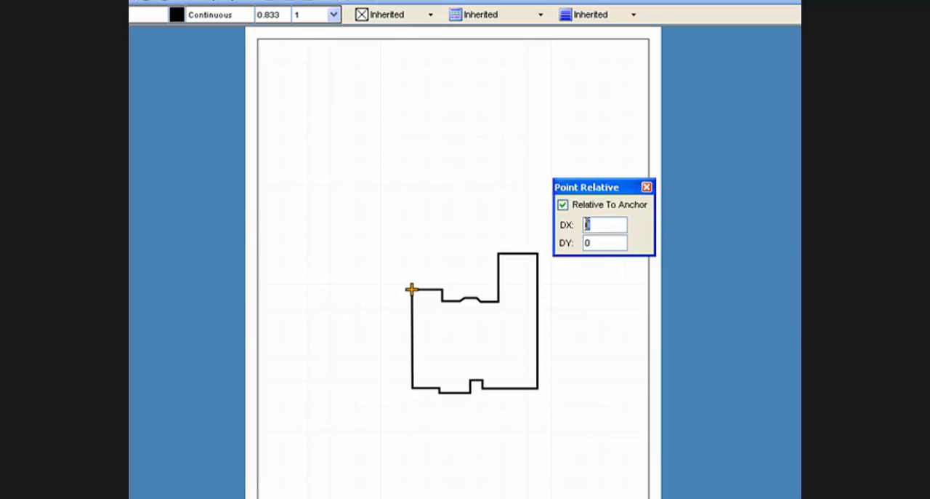
pyautogui.doubleClick(587, 225)
pyautogui.write('5')
pyautogui.press('Tab')
pyautogui.write('10')
pyautogui.press('Return')
pyautogui.click(538, 235)
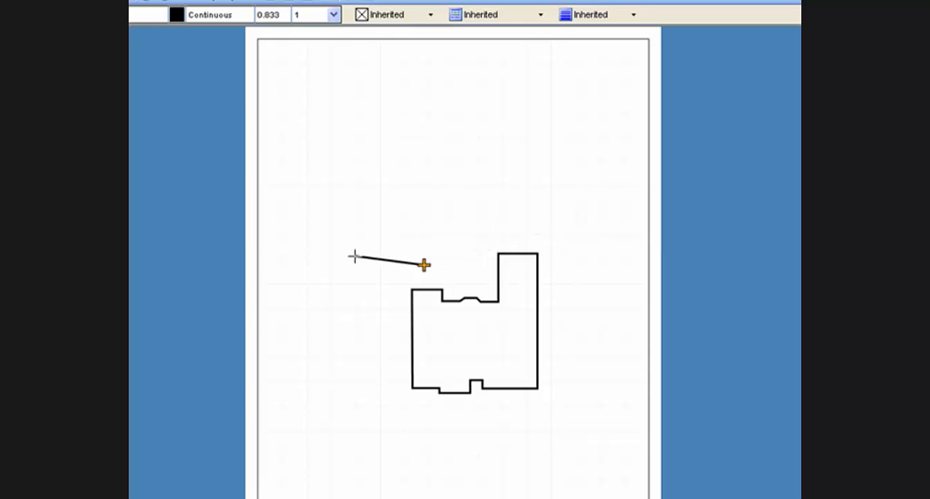
# - Draw the second building's lower wall 22 ft to the left at 180° and its side wall 20 ft upward at 90°
pyautogui.write('p')
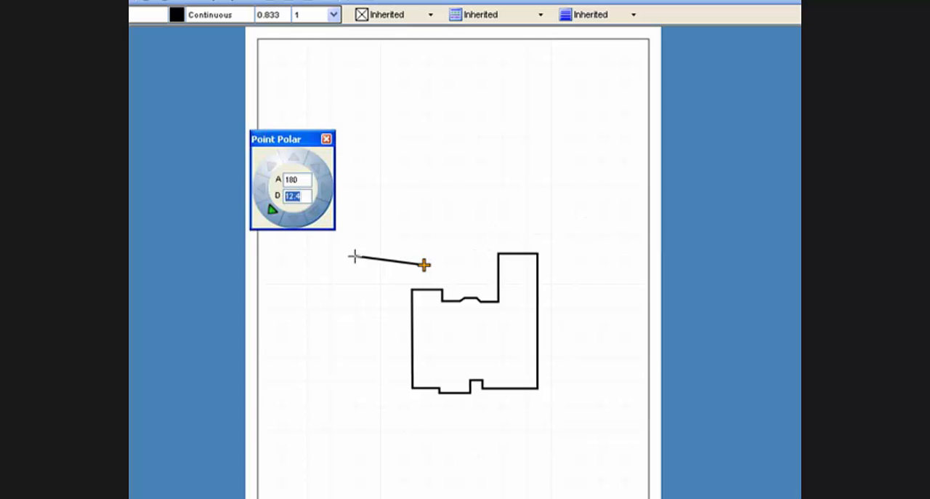
pyautogui.write('22')
pyautogui.press('Return')
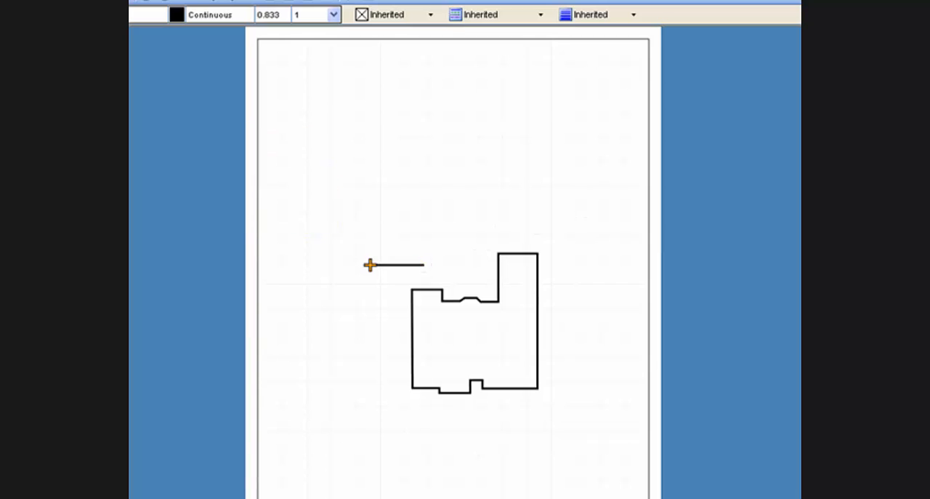
pyautogui.write('p20')
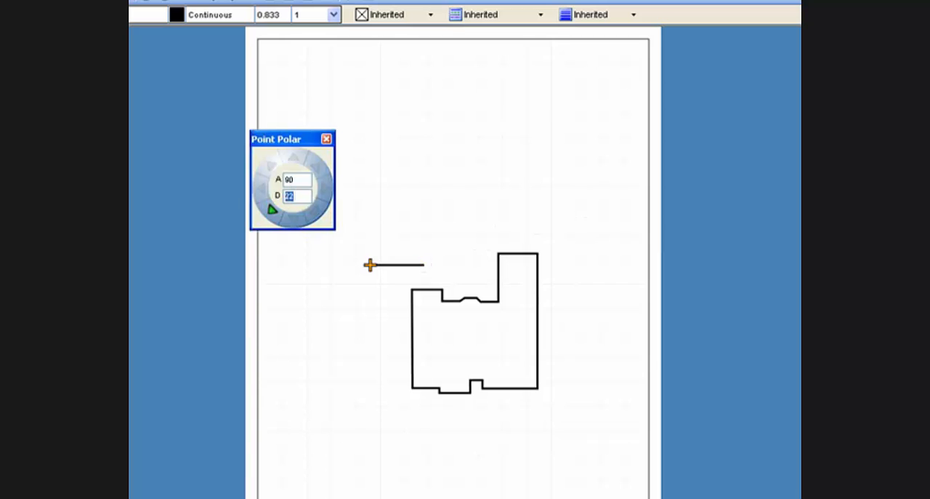
pyautogui.press('Return')
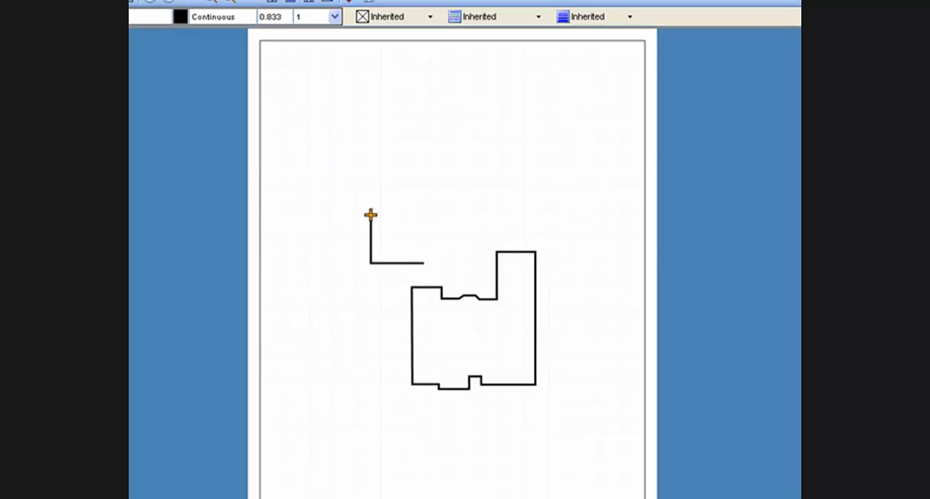
# - Draw the second building's upper wall 22 ft to the right at 0° and close the outline at its starting point
pyautogui.write('p')
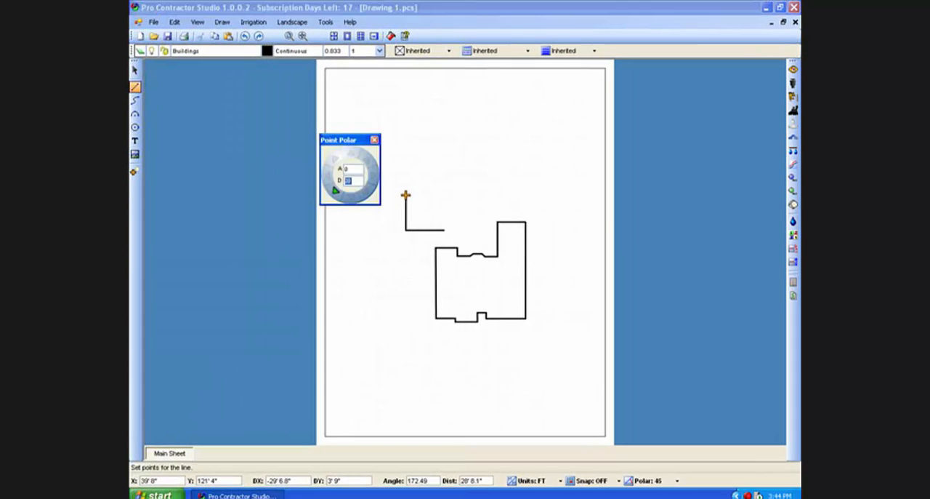
pyautogui.write('22')
pyautogui.press('Return')
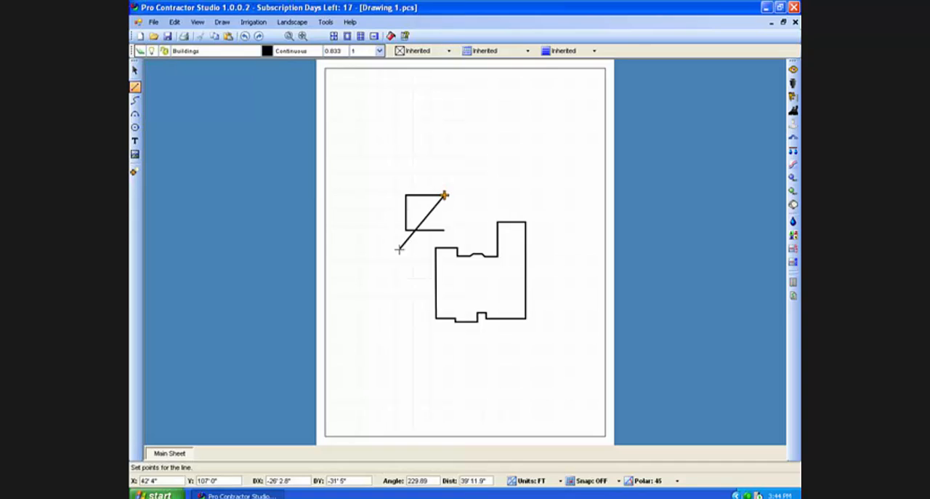
pyautogui.press('n')
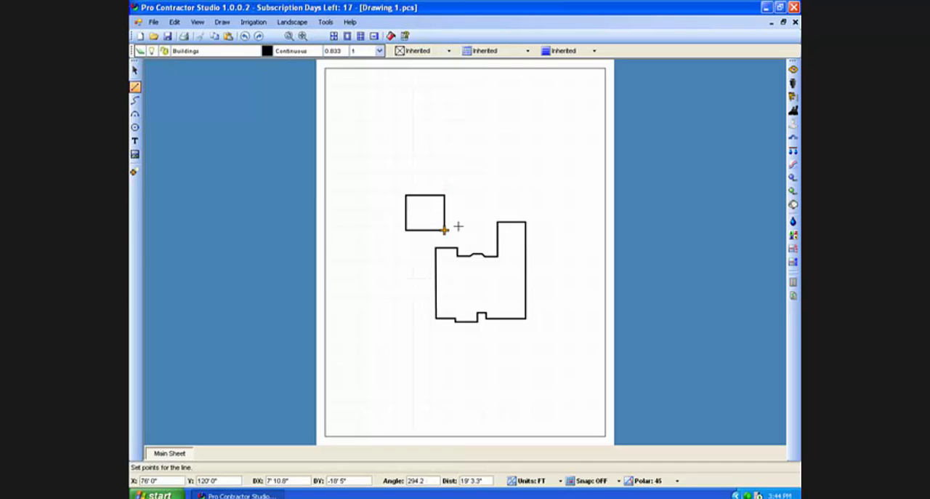
pyautogui.press('Escape')
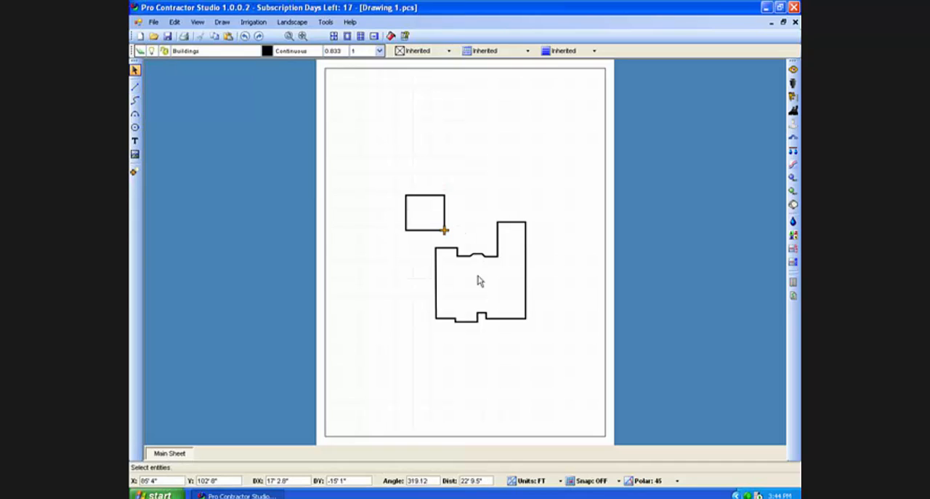